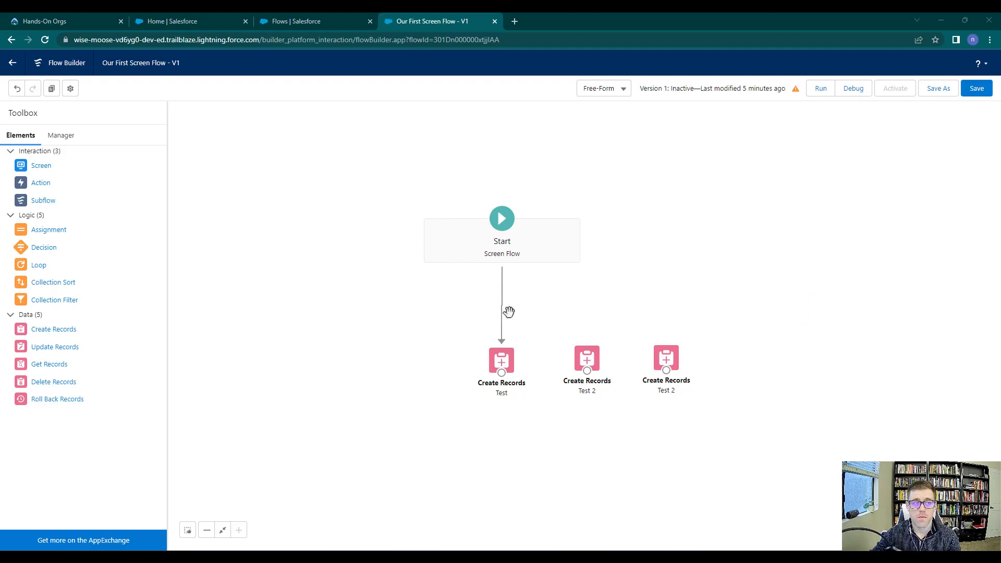
Step: Open Salesforce Setup and find the Flows page by searching for "flow"
left_click(197, 24)
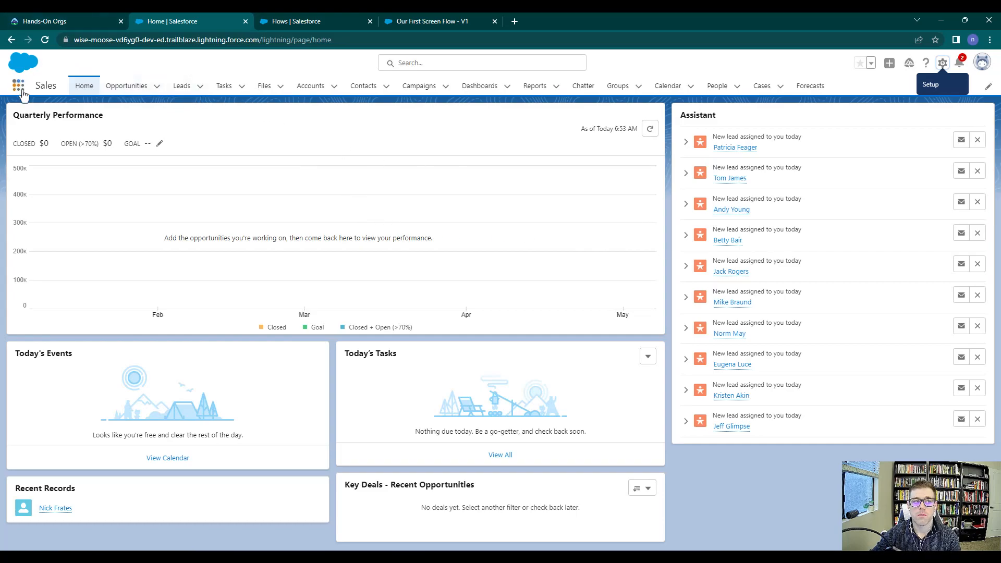
left_click(944, 63)
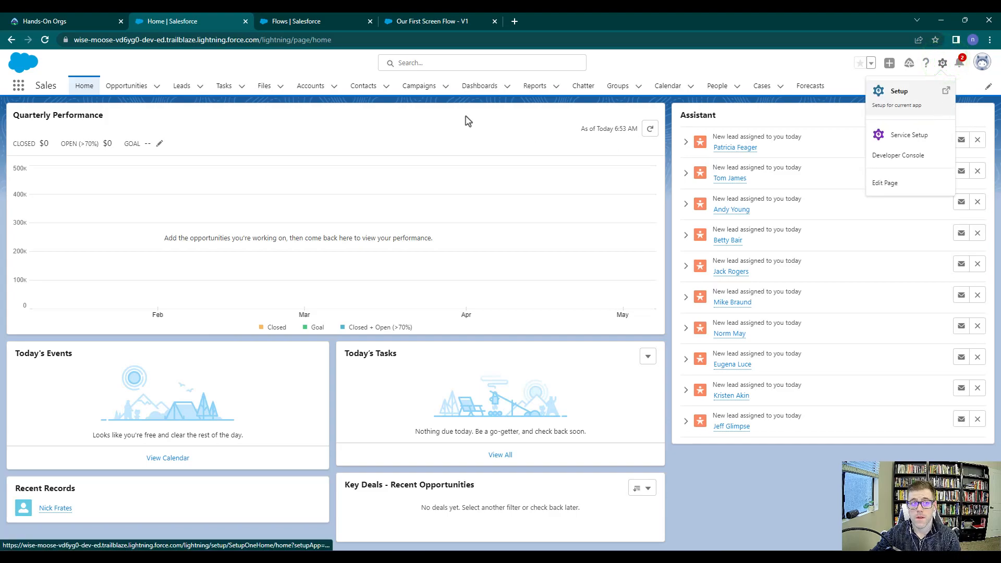
left_click(894, 102)
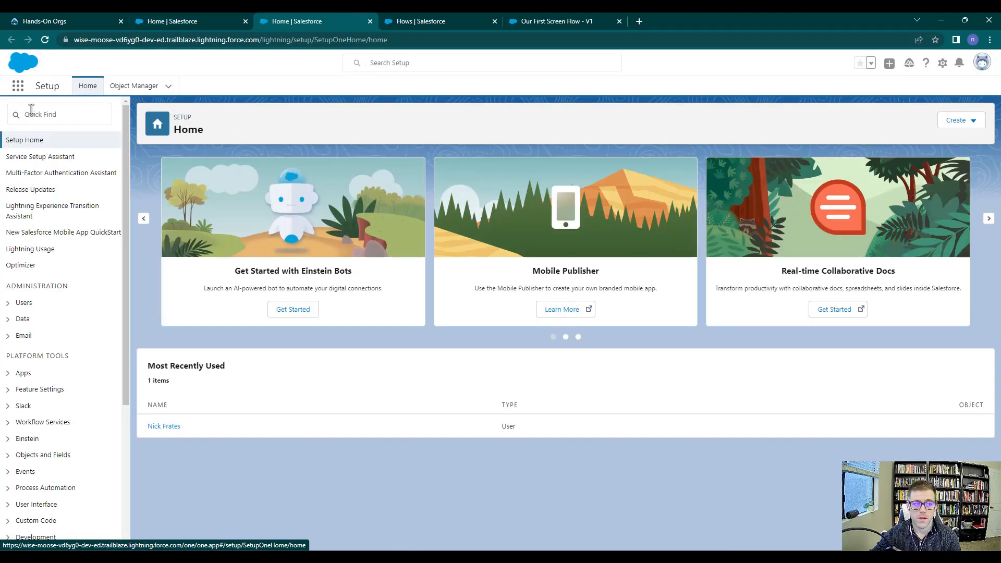
left_click(41, 112)
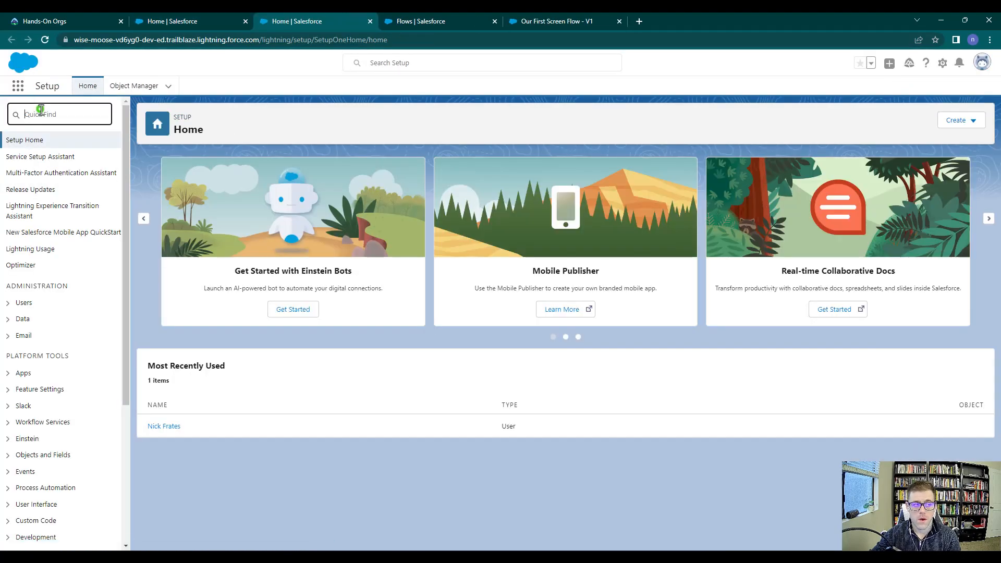
type("flow")
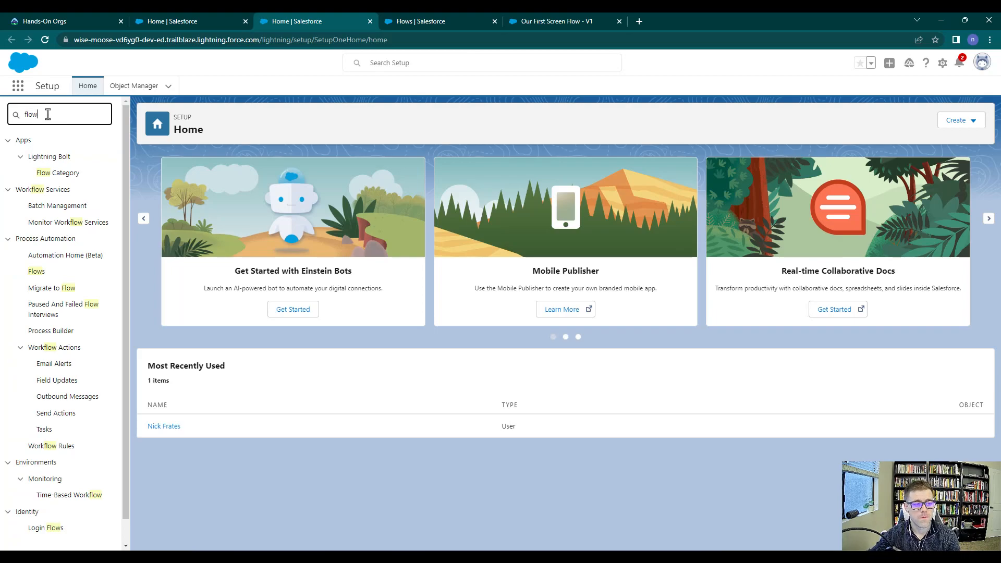
left_click(38, 272)
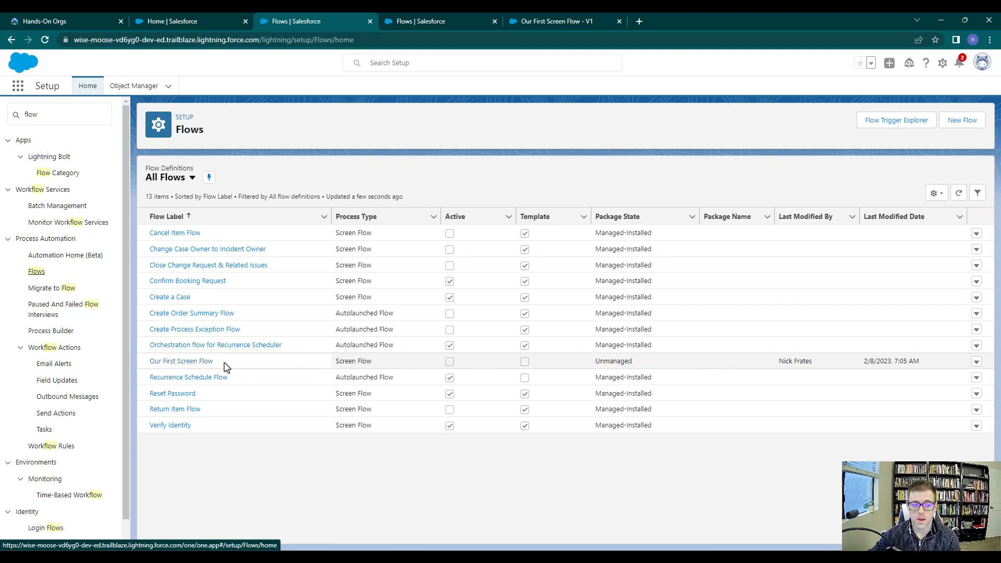
Step: View the flow types offered for a new flow, close that builder, and return to Our First Screen Flow
left_click(959, 120)
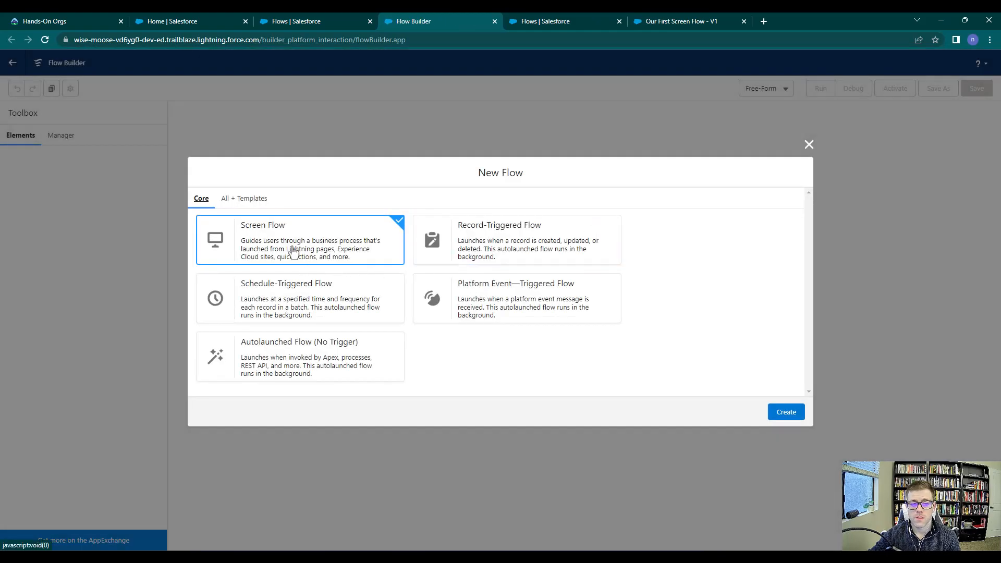
left_click(495, 21)
left_click(562, 21)
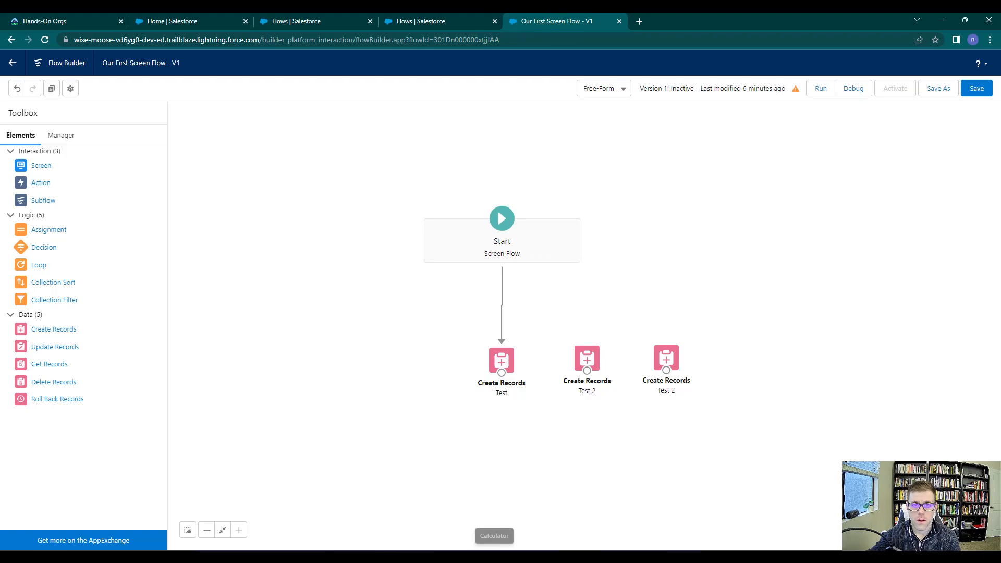
Step: Delete the three Create Records elements from the canvas and move the Start element slightly up and to the left
left_click(502, 361)
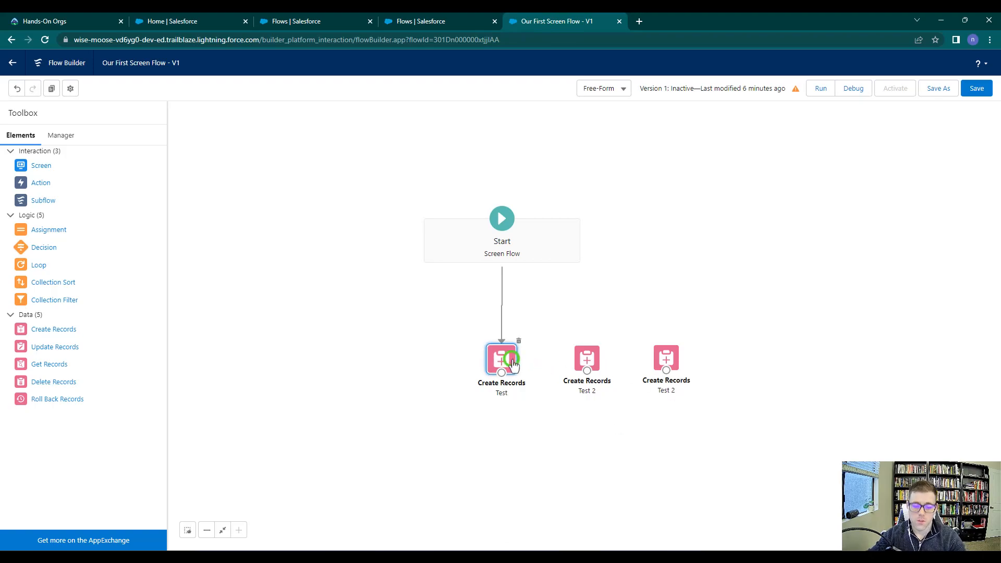
key("Delete")
left_click(589, 359)
key("Delete")
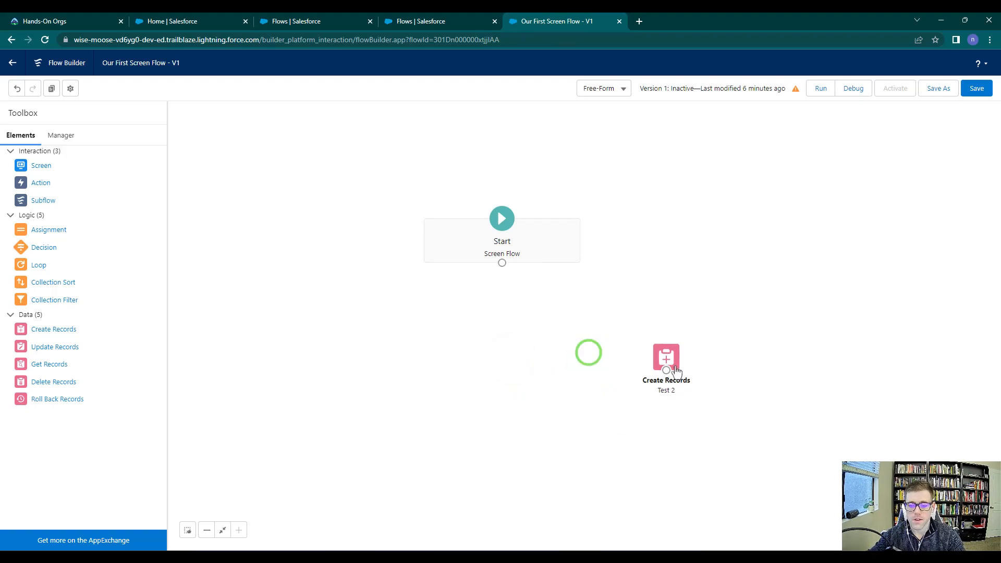
left_click(670, 356)
key("Delete")
left_click(551, 251)
left_click_drag(551, 252, 527, 230)
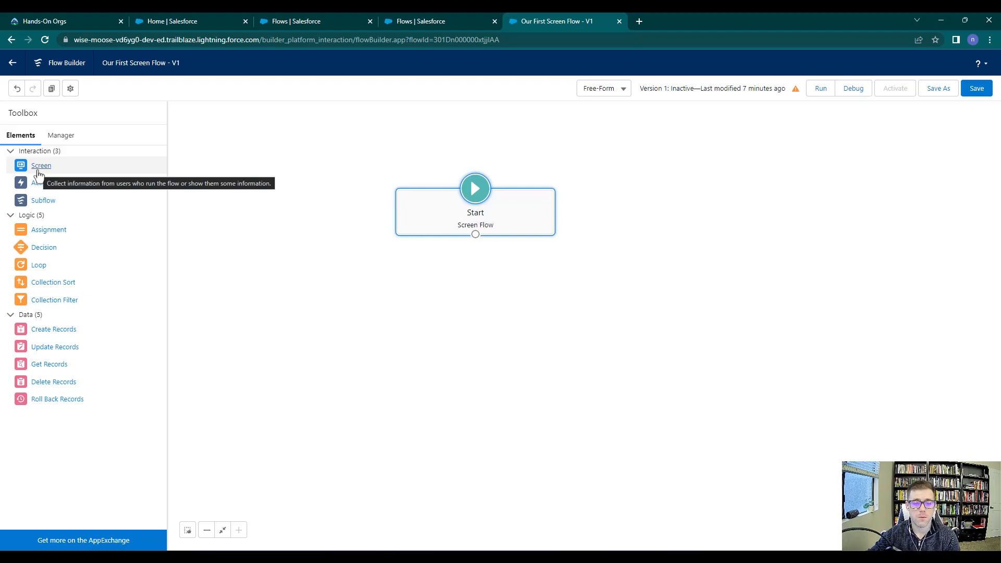
Step: Add a Screen element below Start with the label "Screen One" and the API name Screen_One
left_click_drag(38, 174, 472, 290)
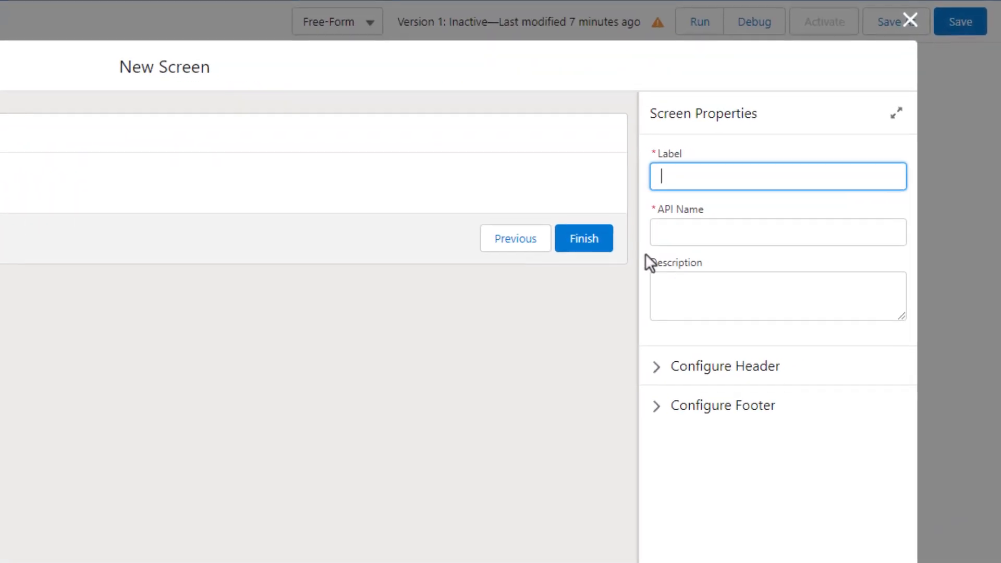
type("Screen One")
key("Tab")
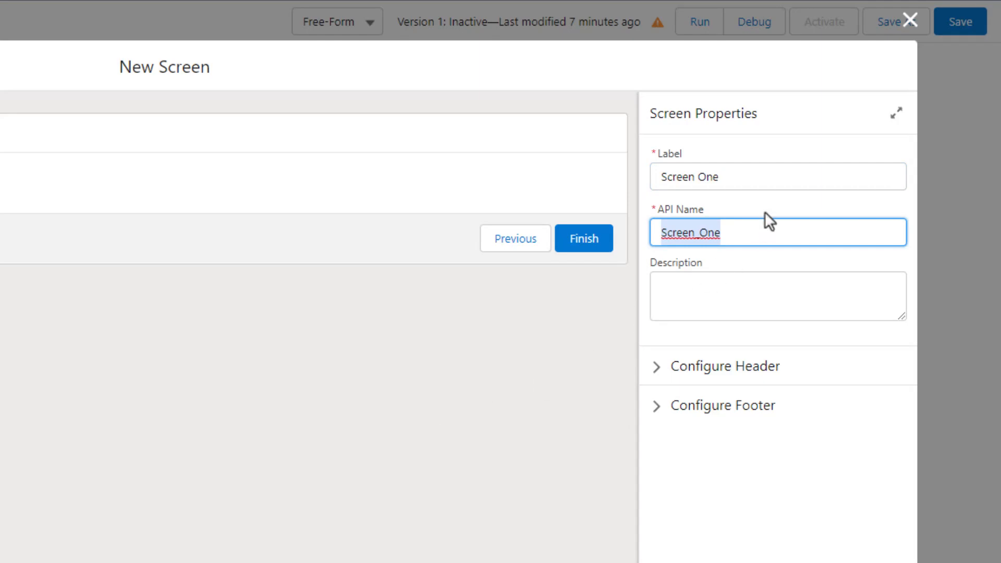
left_click(765, 211)
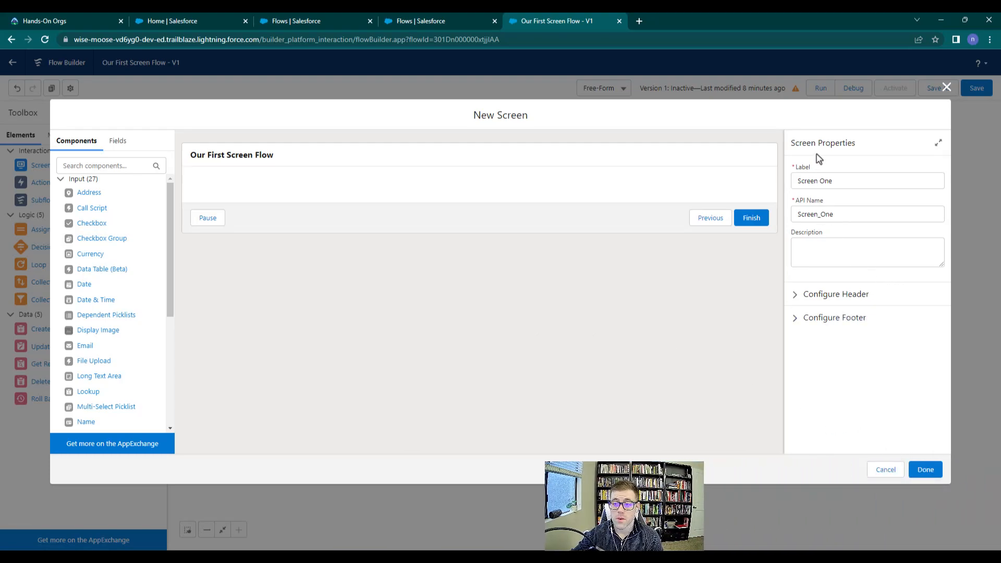
left_click(926, 470)
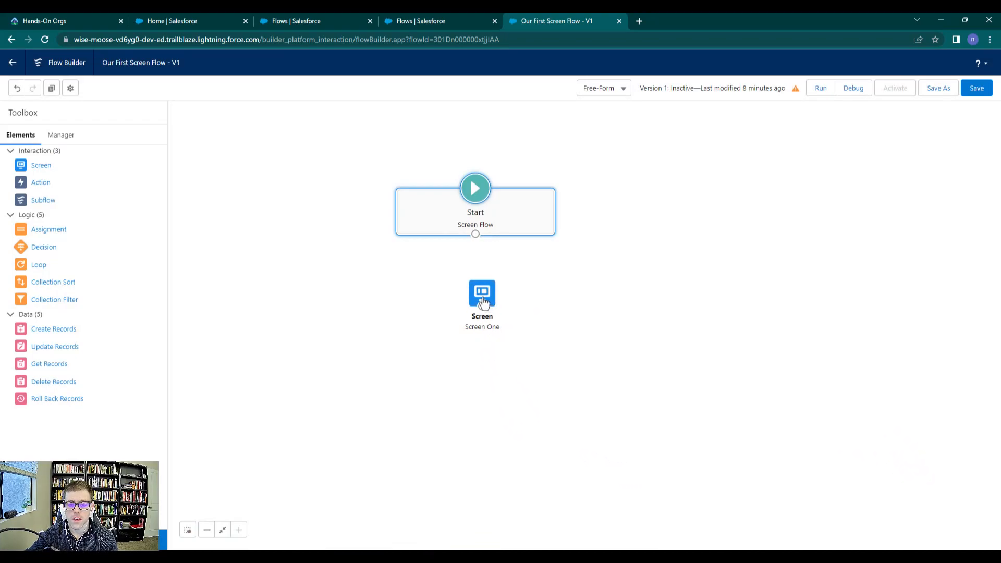
Step: Position the Start element above Screen One, connect it to that screen, and save the flow
left_click_drag(514, 218, 523, 210)
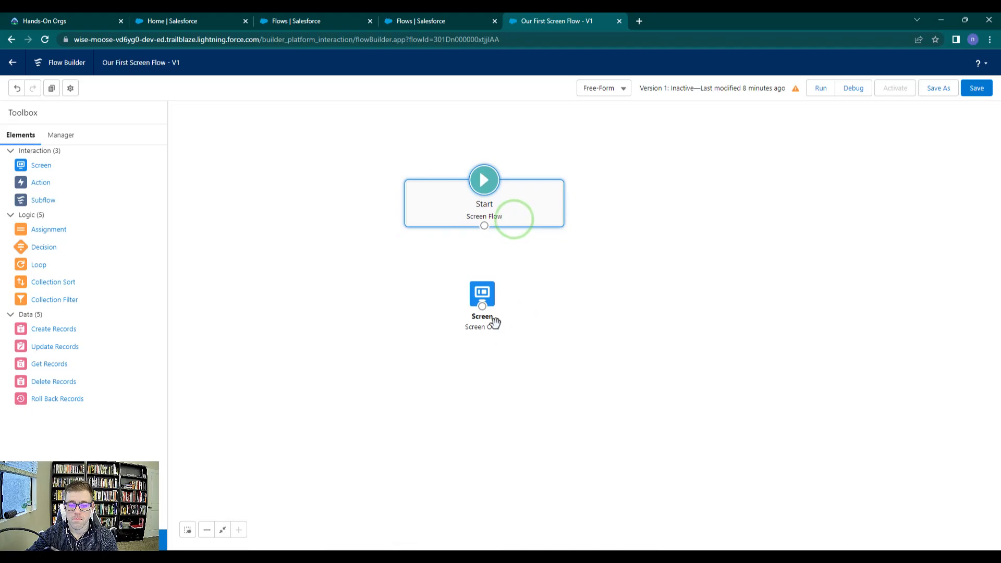
left_click_drag(449, 204, 444, 196)
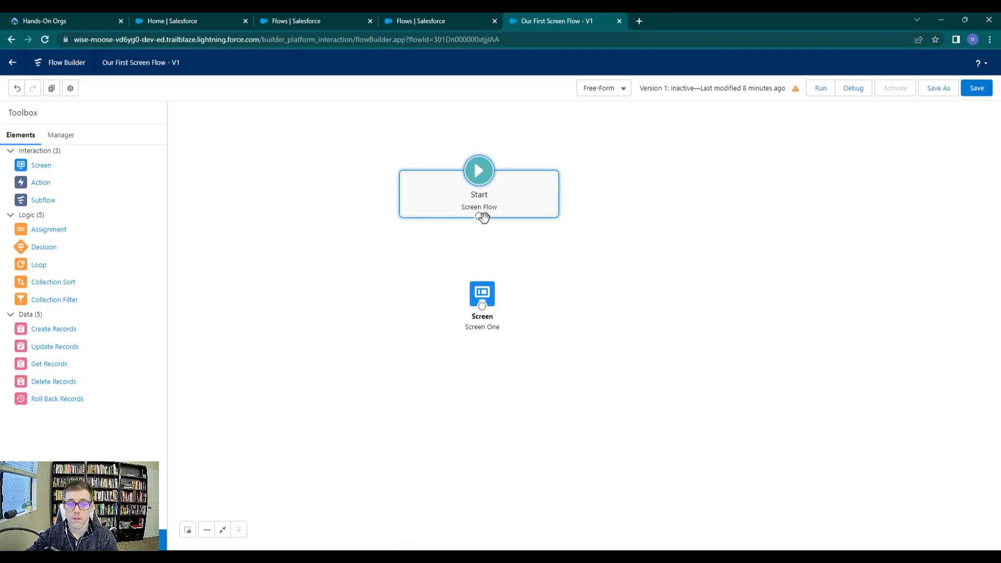
left_click_drag(479, 219, 484, 311)
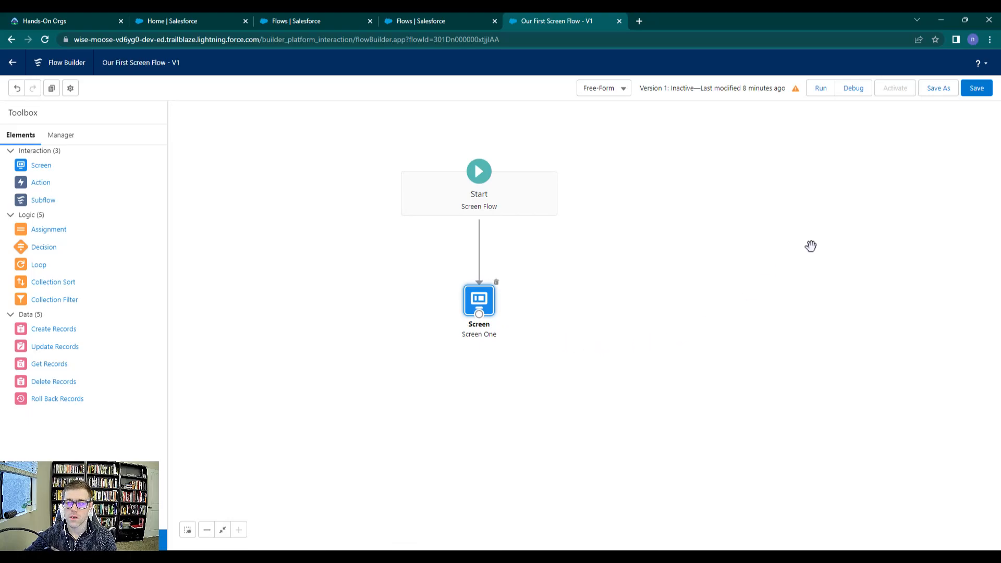
left_click(977, 88)
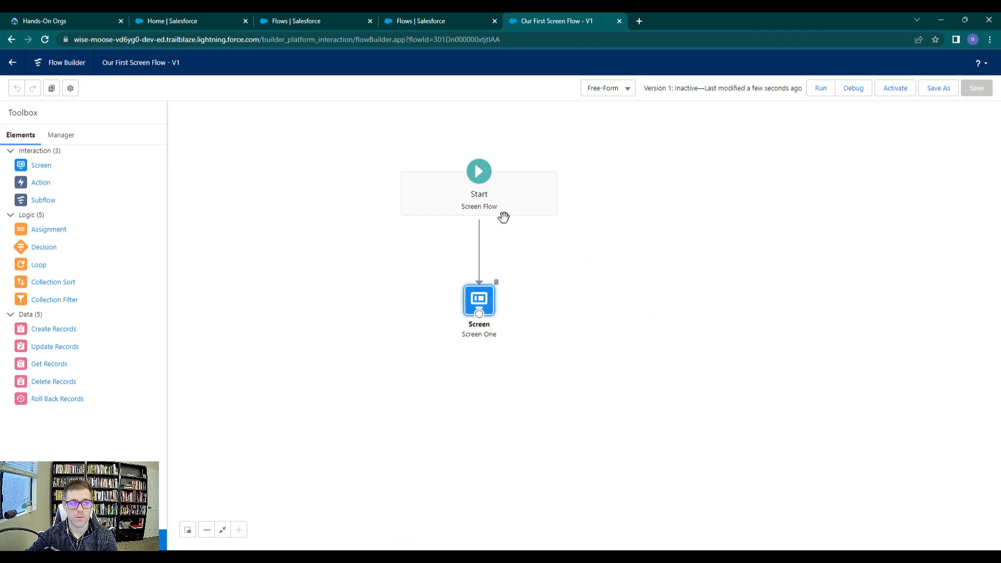
Step: Move the Screen One element closer to Start and open it for editing
mouse_move(481, 316)
left_mouse_down()
mouse_move(480, 292)
mouse_move(481, 315)
left_mouse_up()
left_click(482, 282)
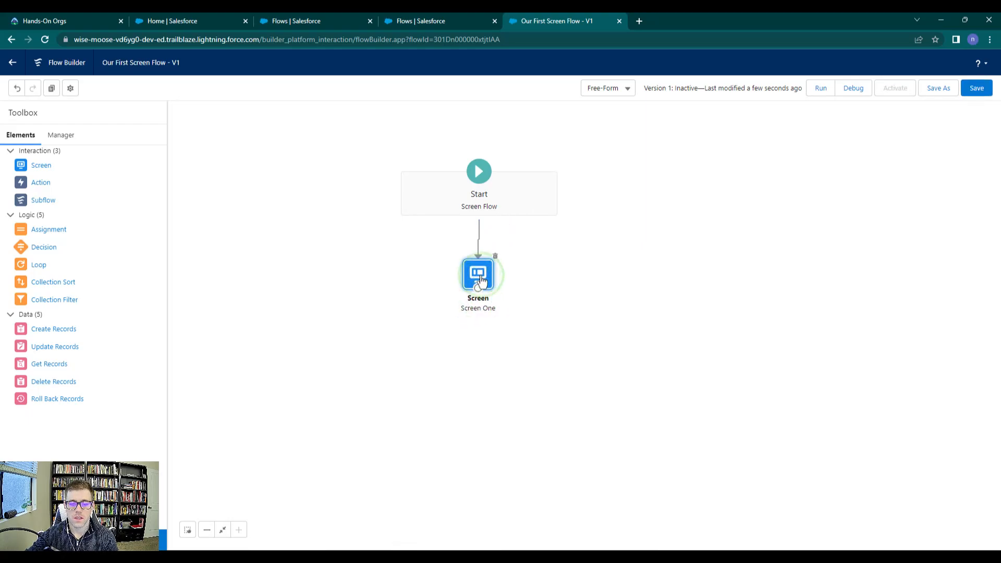
double_click(481, 281)
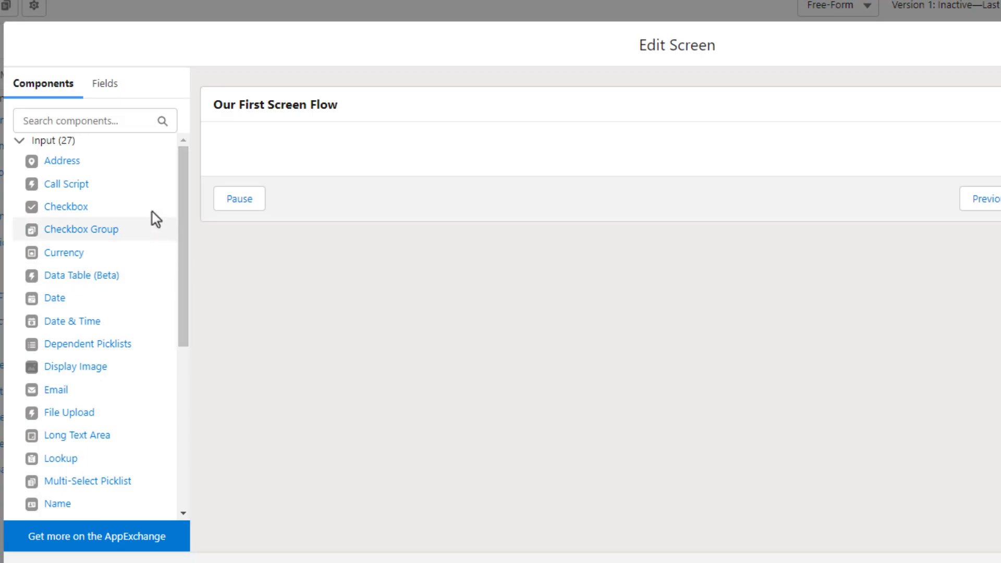
Step: Look through the input and display components available for the screen
scroll(146, 249, "down", 3)
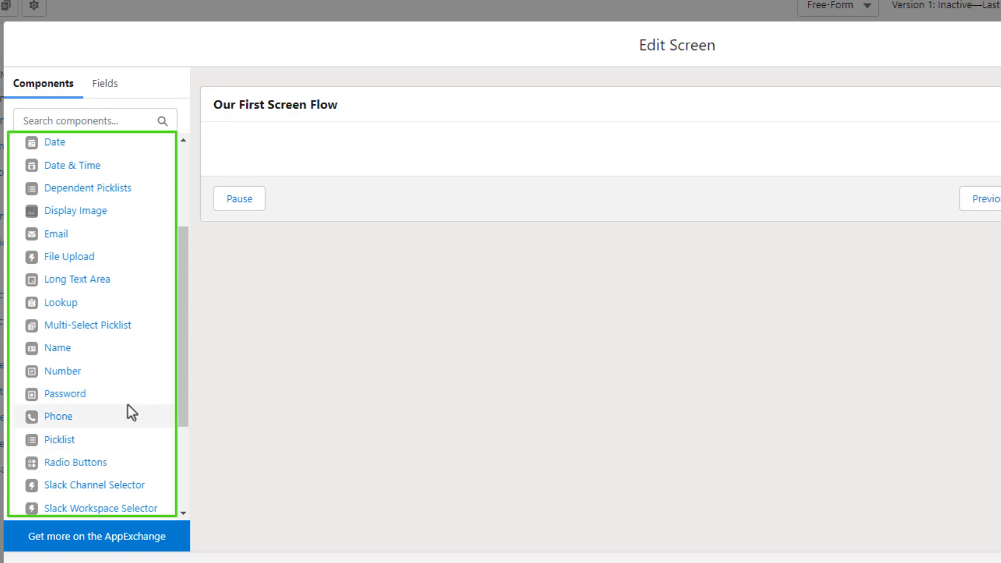
scroll(123, 398, "up", 3)
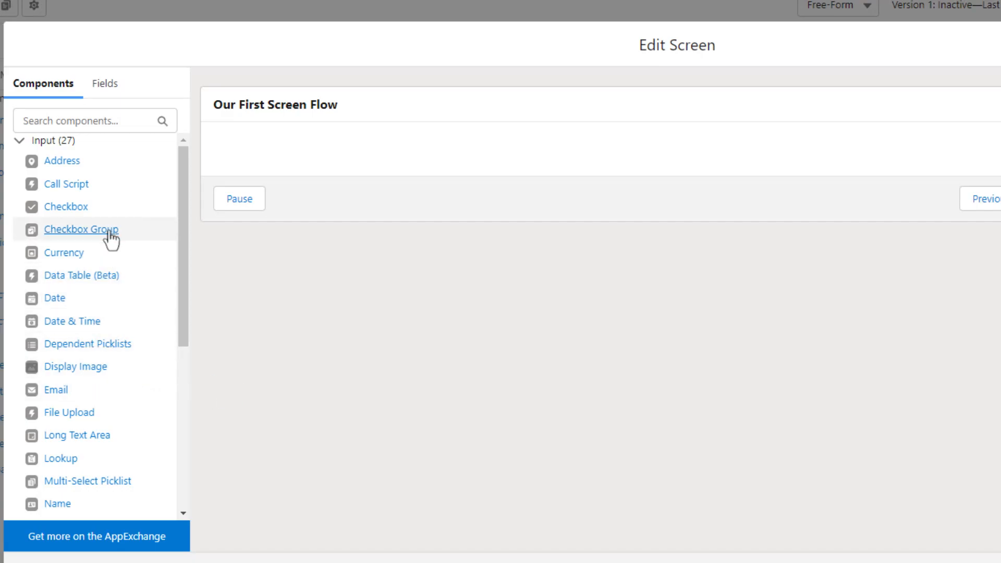
scroll(109, 218, "down", 3)
scroll(109, 218, "down", 2)
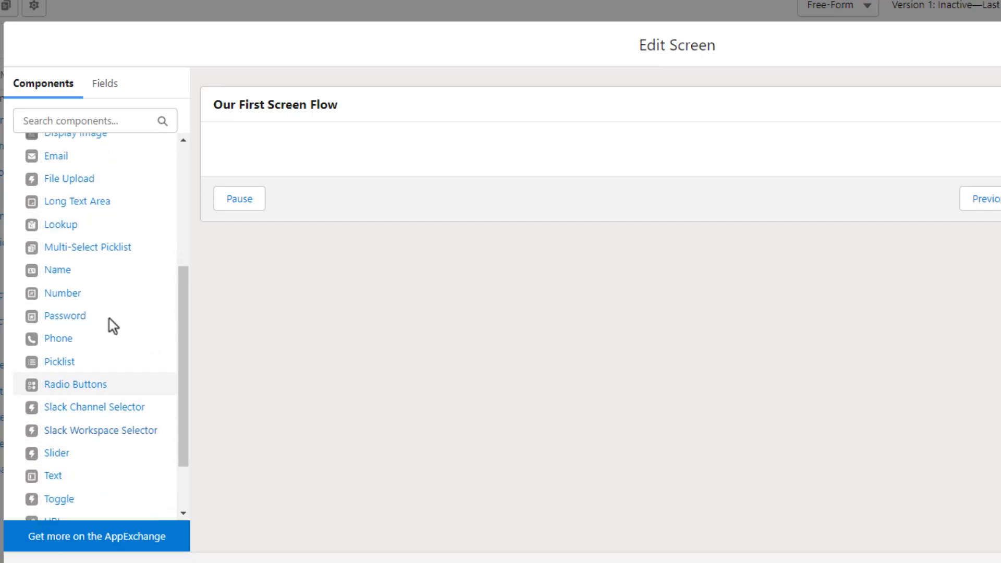
scroll(85, 319, "down", 1)
scroll(85, 319, "down", 1)
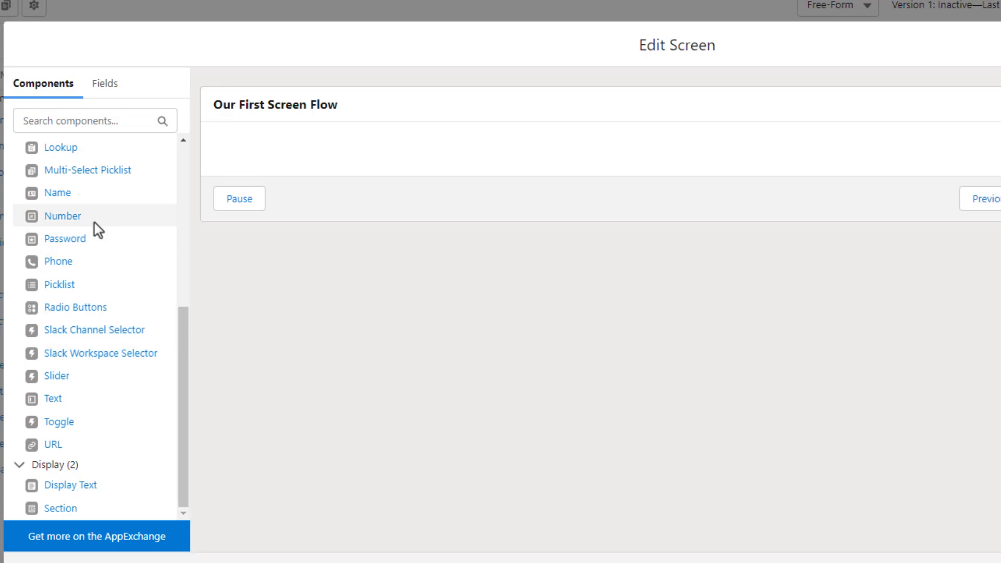
scroll(95, 223, "up", 6)
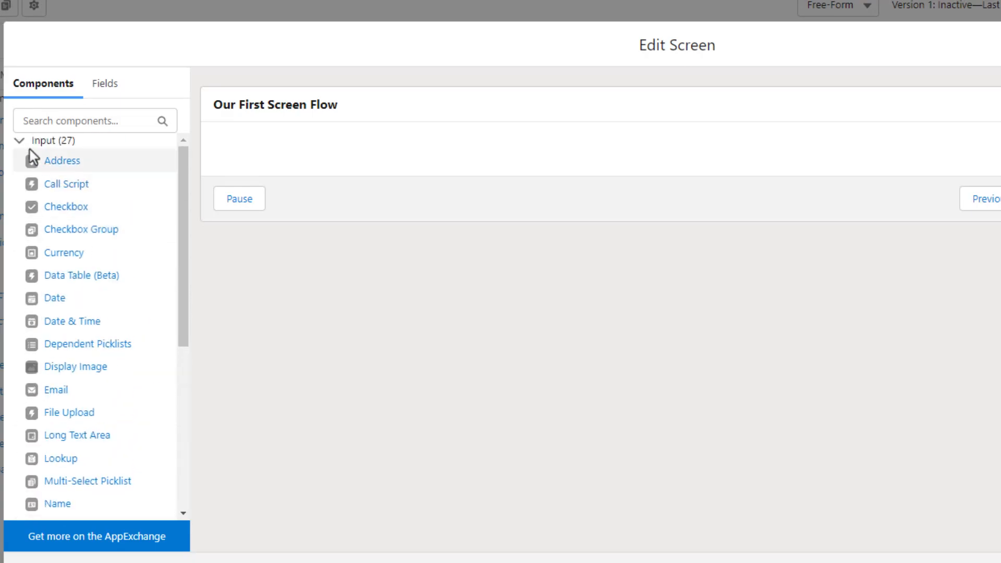
Step: Add a Display Text component to the screen body and set its API name to DisplayText
left_click(19, 145)
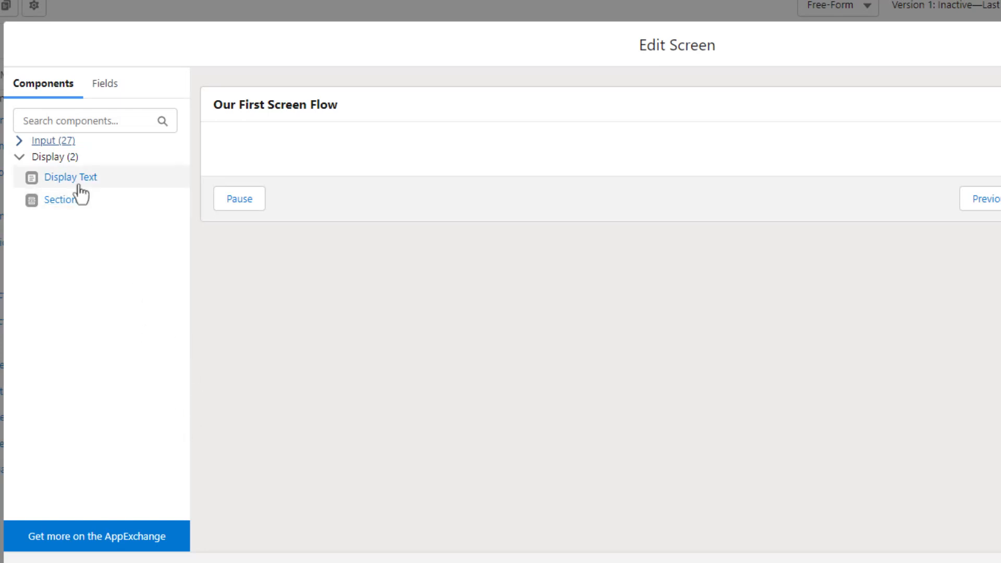
left_click_drag(55, 183, 614, 152)
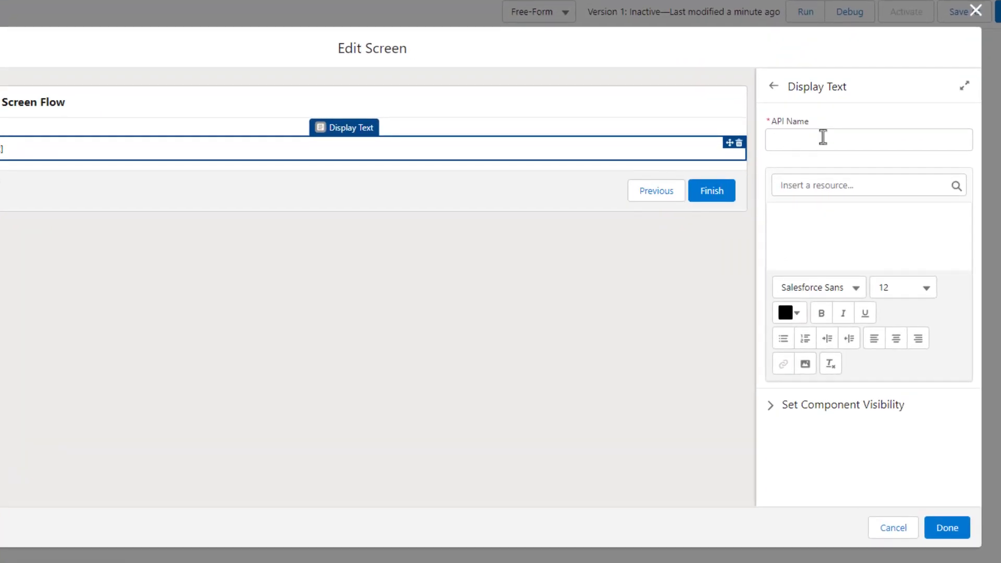
left_click(823, 137)
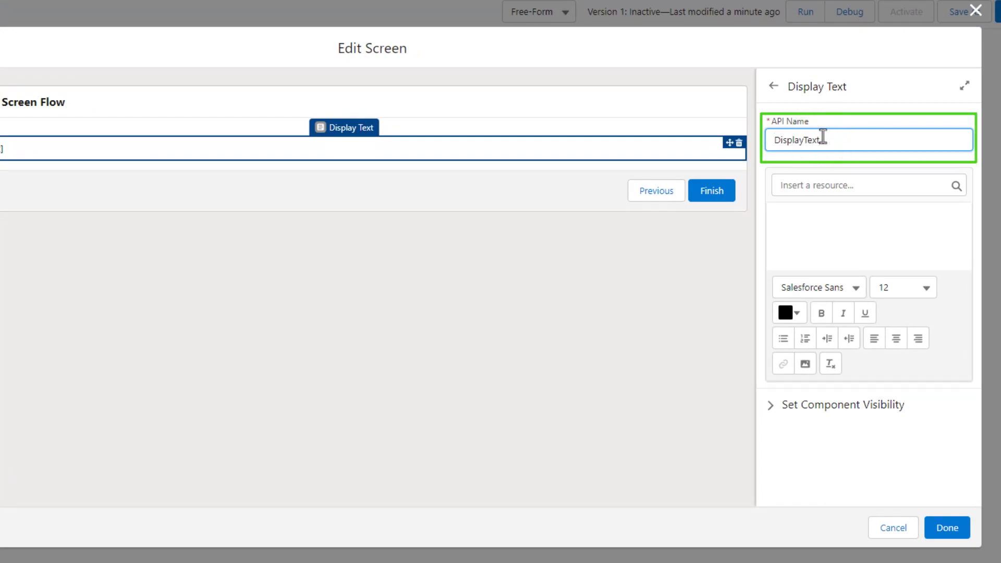
left_click(830, 108)
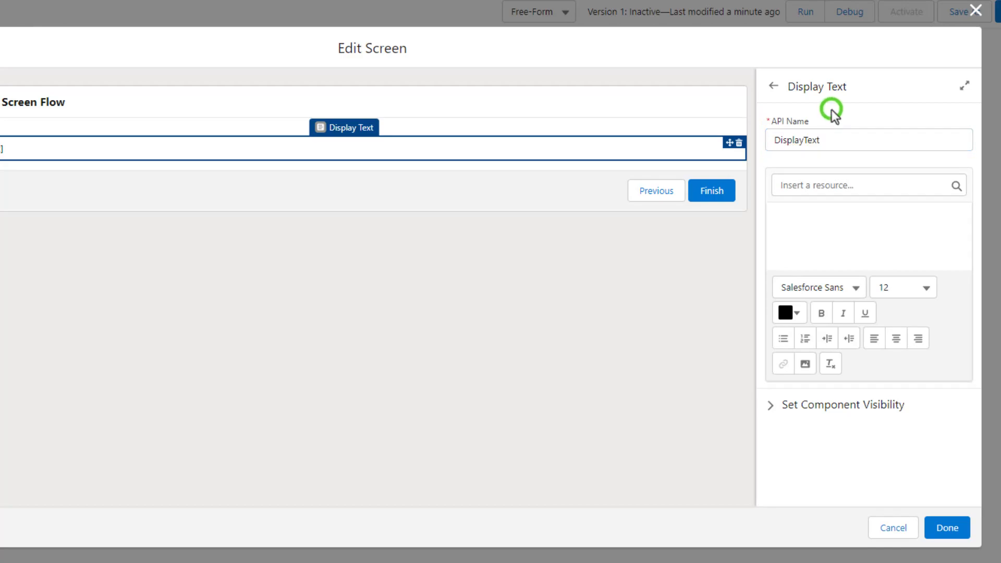
Step: Enter "Hello World!" as the content of the Display Text component and check it in the screen preview
left_click(837, 216)
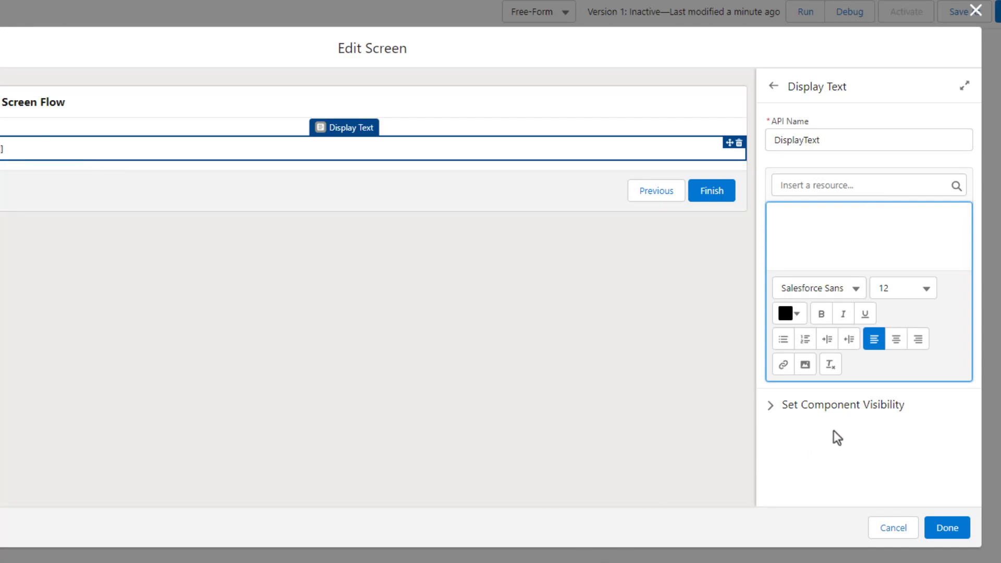
type("My fir")
type("He")
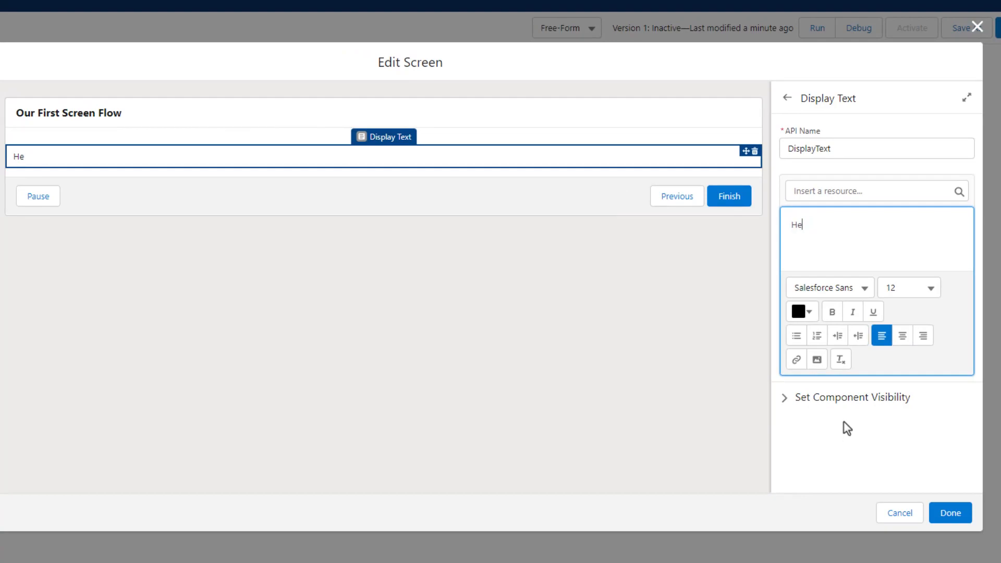
type("llo World!")
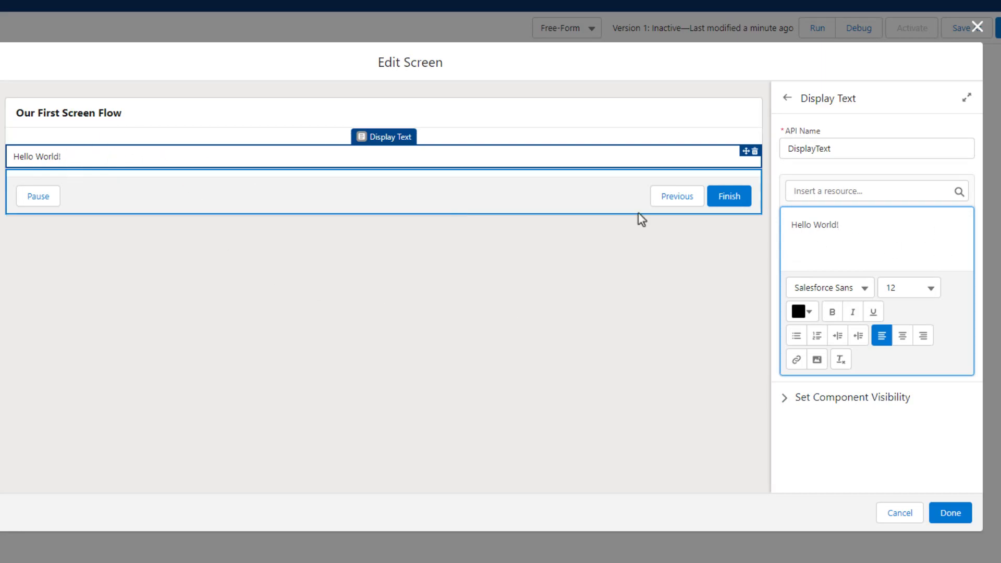
left_click(533, 312)
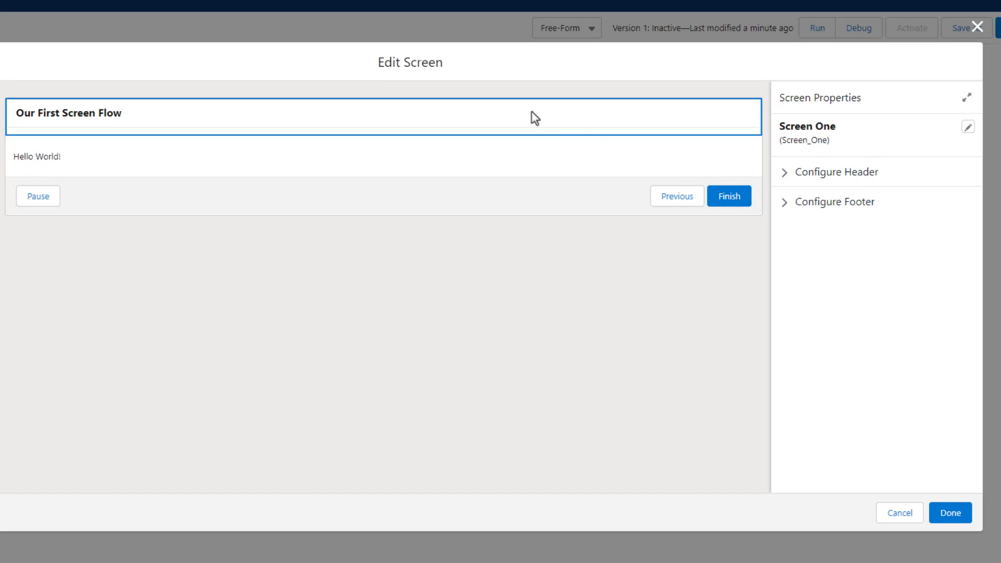
left_click(37, 156)
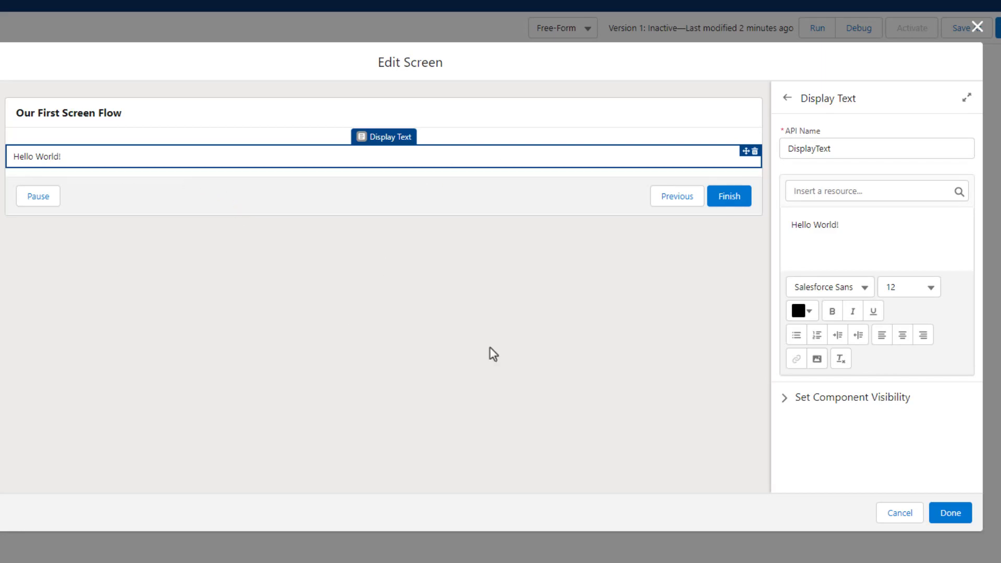
Step: Finish editing Screen One with its Display Text component, nudge the element under Start, and save the flow
left_click(552, 355)
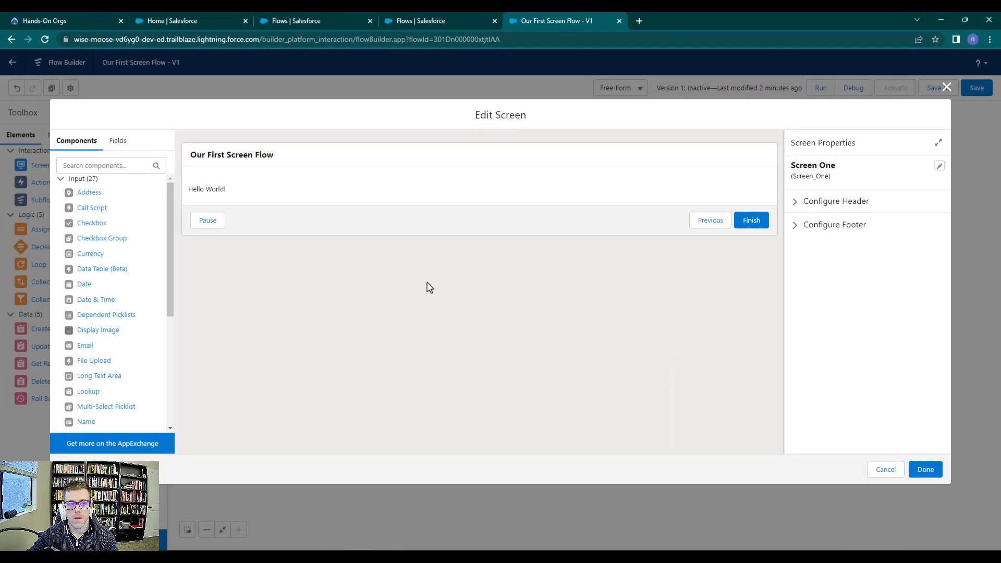
left_click(61, 178)
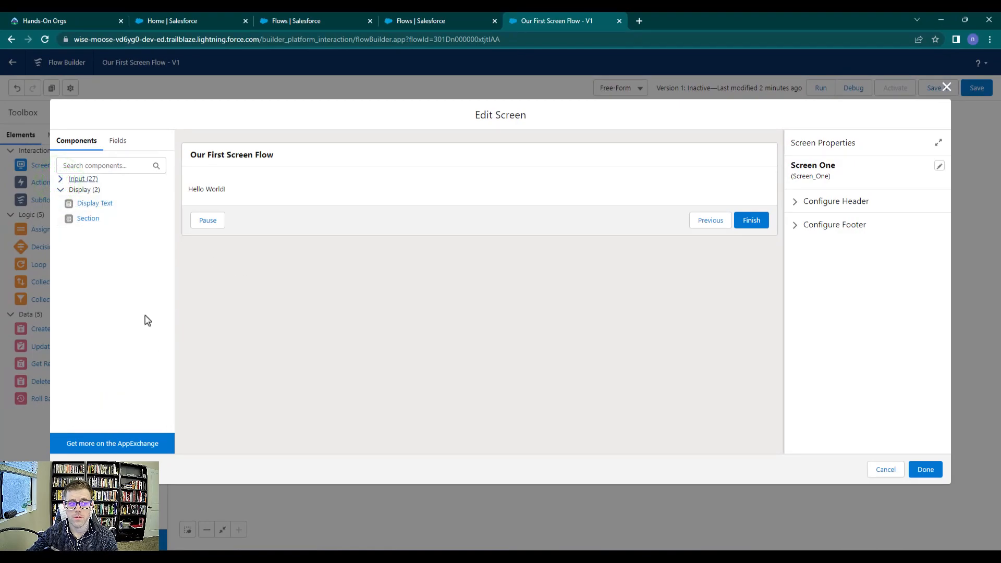
left_click(923, 469)
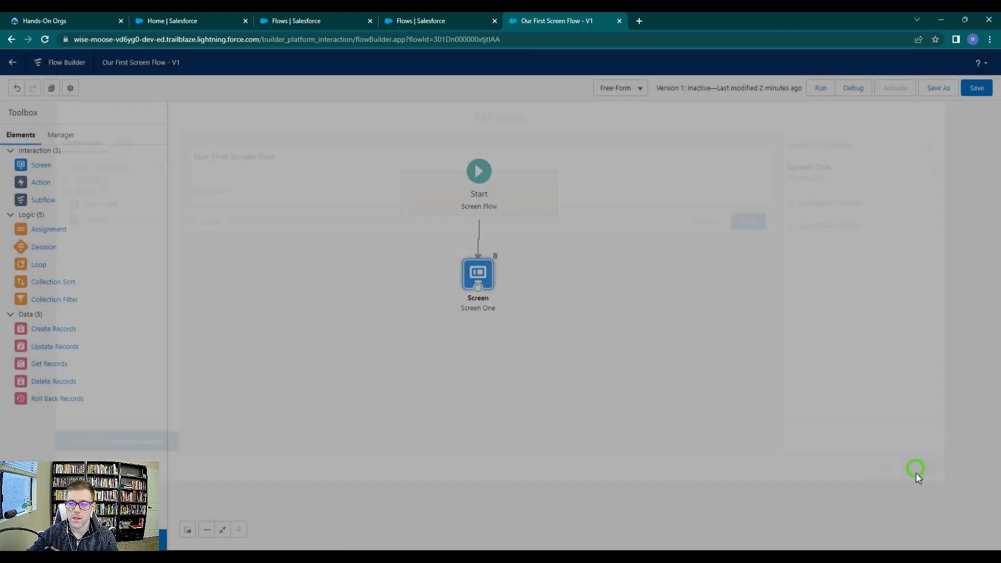
left_click_drag(479, 273, 477, 277)
left_click(976, 89)
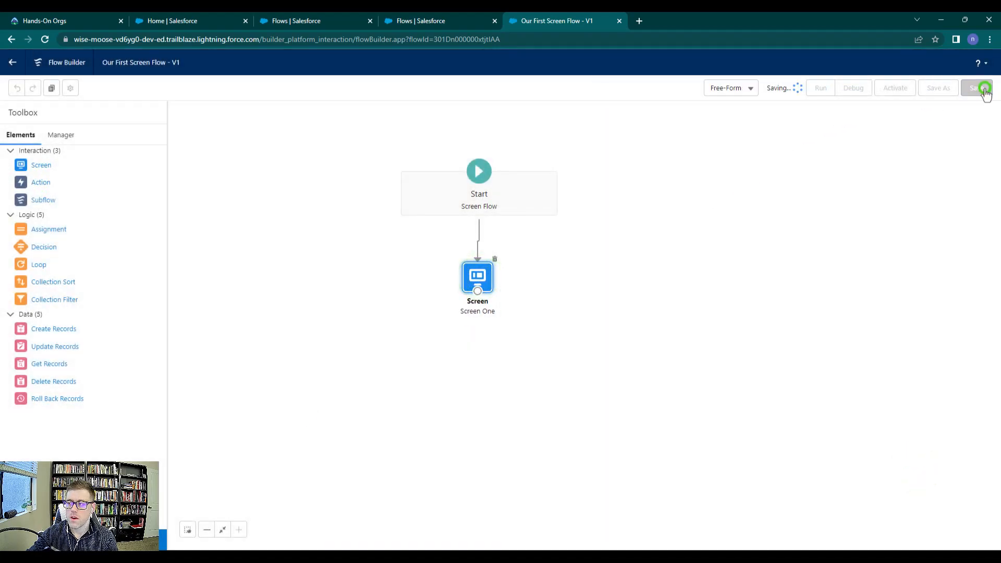
Step: Debug the flow with the preset debug options, check the rendered flow title and display text, and close the debug run
left_click_drag(477, 283, 478, 284)
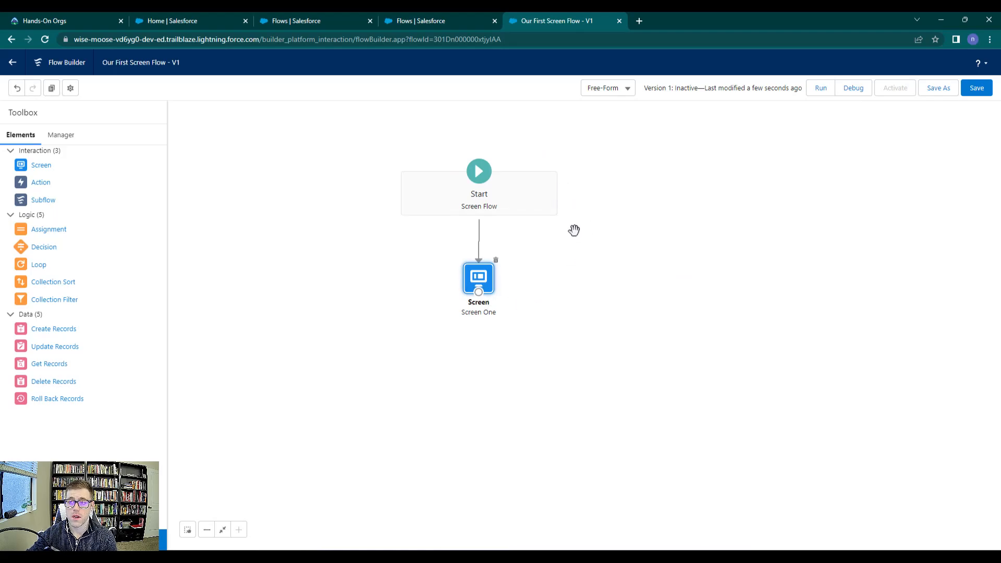
left_click(854, 88)
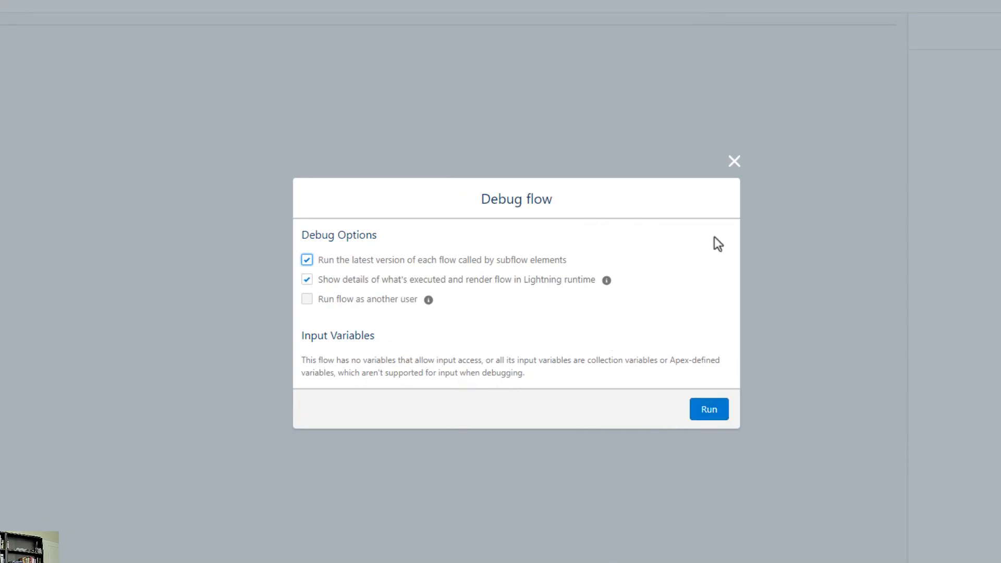
left_click(721, 409)
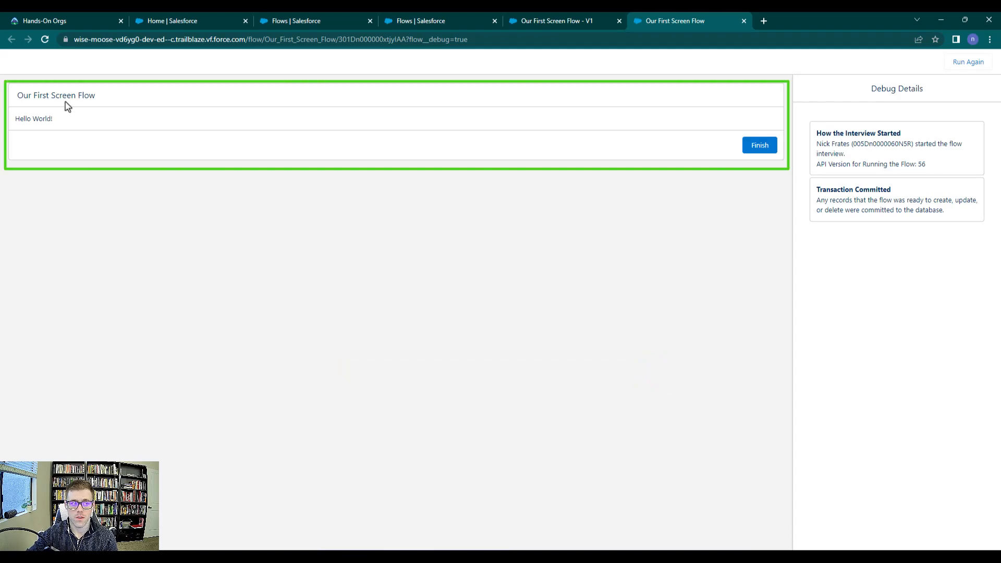
left_click_drag(19, 97, 17, 119)
left_click(74, 197)
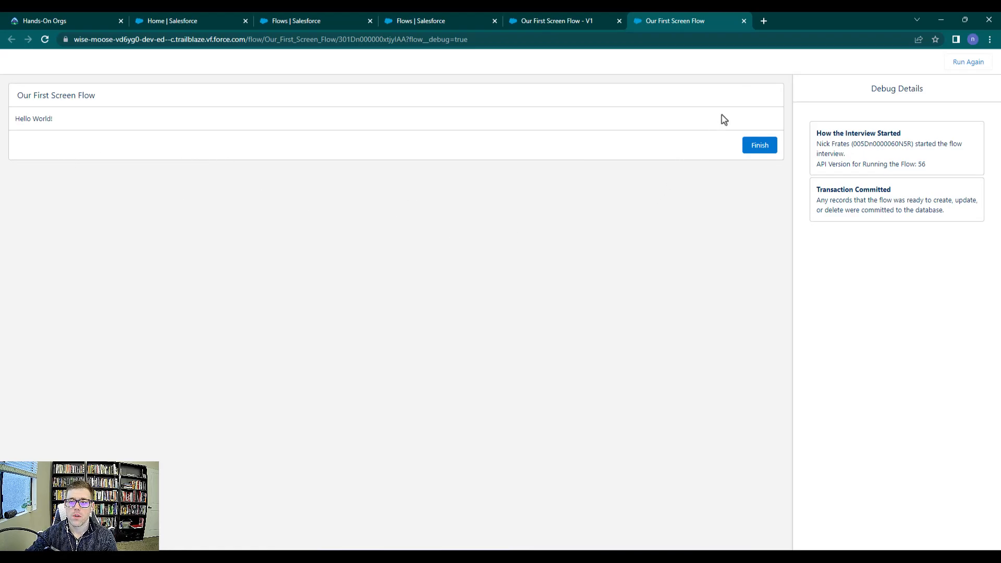
left_click(745, 21)
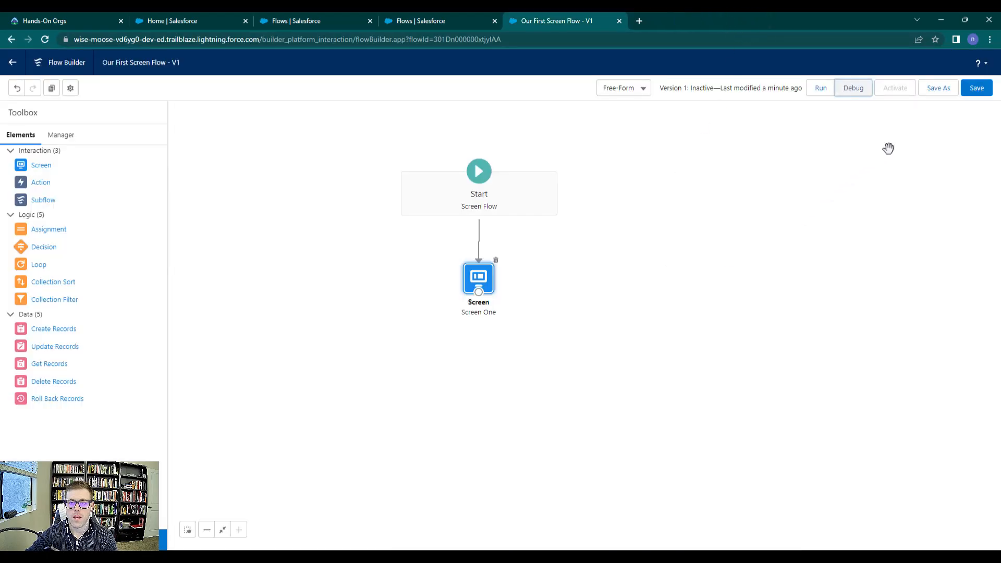
Step: Save the flow again and shift the Screen One element slightly on the canvas
left_click(981, 90)
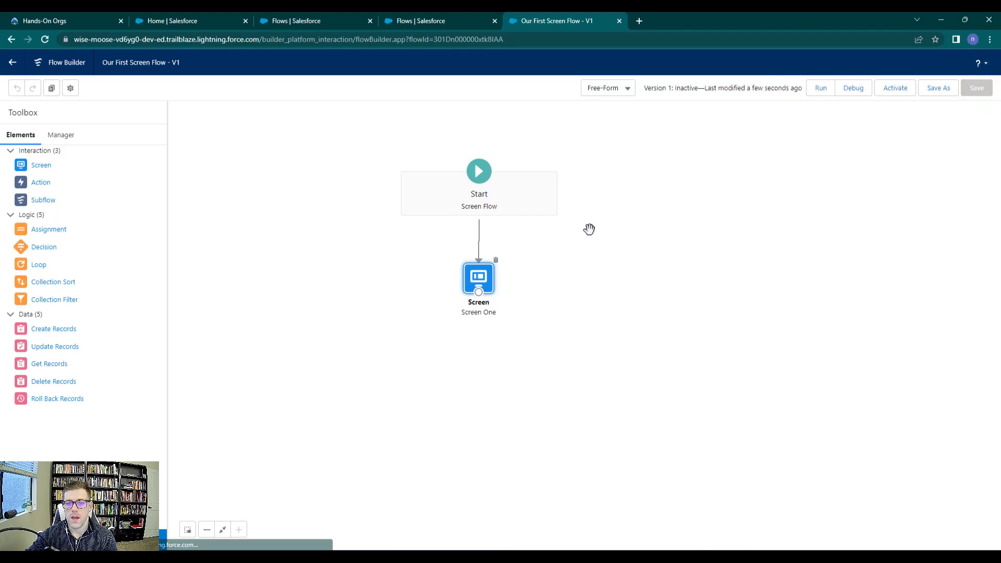
left_click_drag(484, 281, 487, 280)
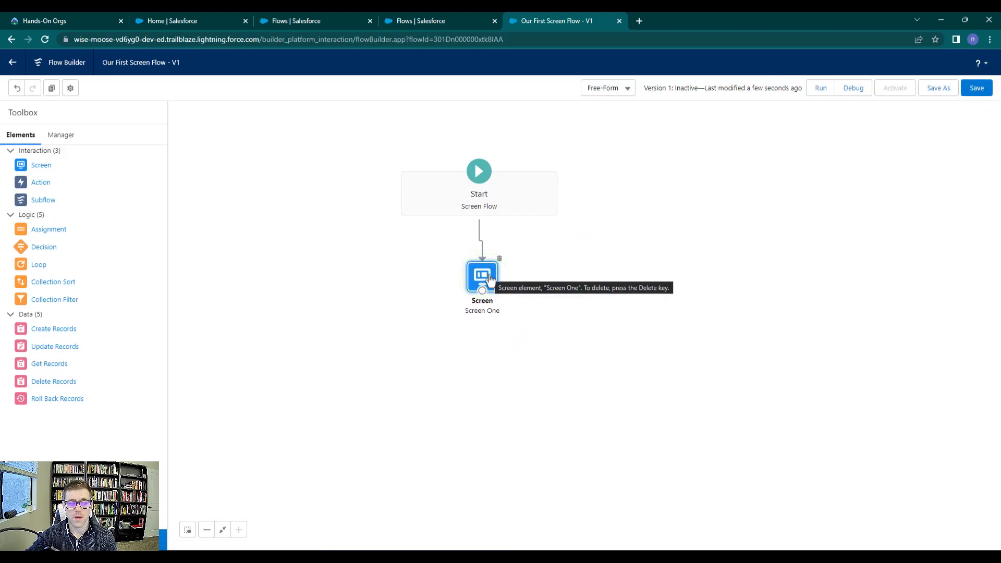